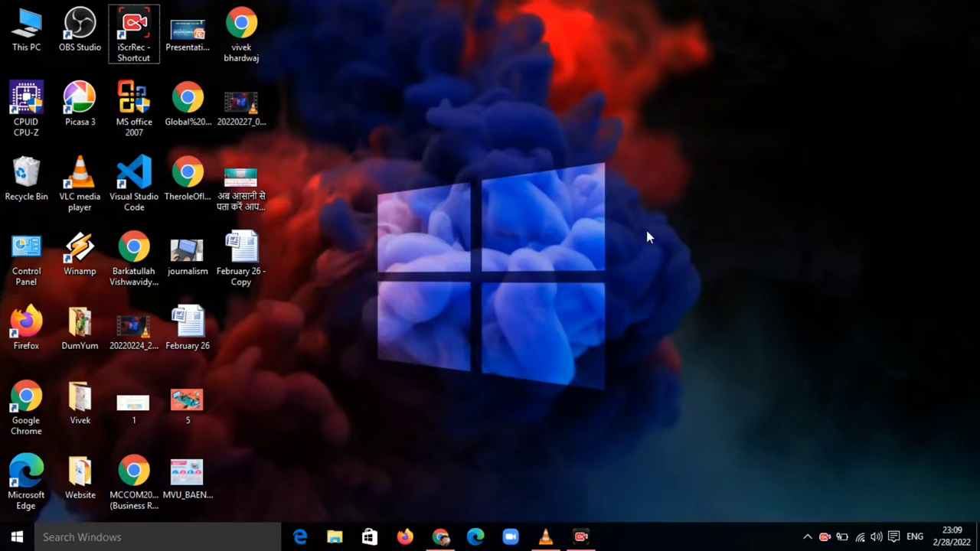
# - Refresh the Windows desktop twice from its right-click menu
pyautogui.rightClick(601, 138)
pyautogui.click(632, 181)
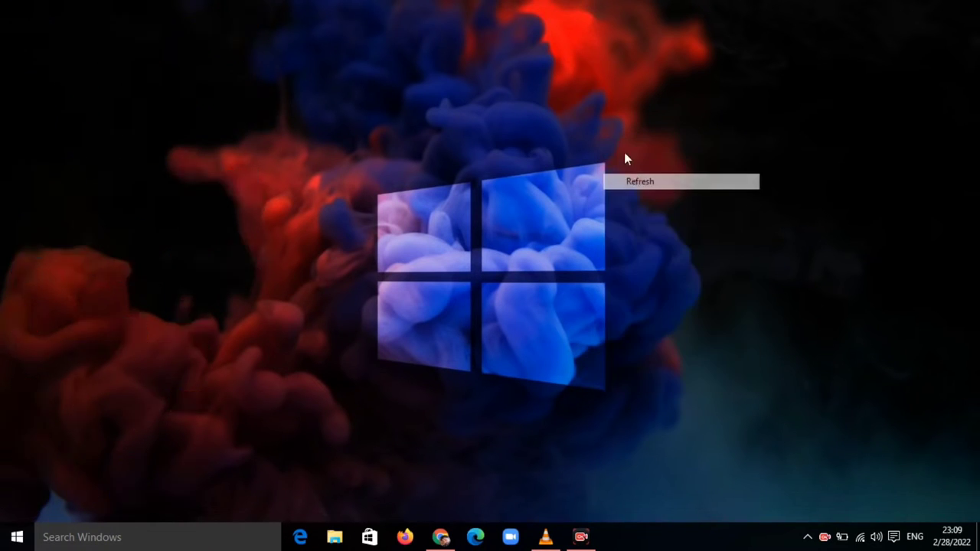
pyautogui.rightClick(610, 112)
pyautogui.click(641, 158)
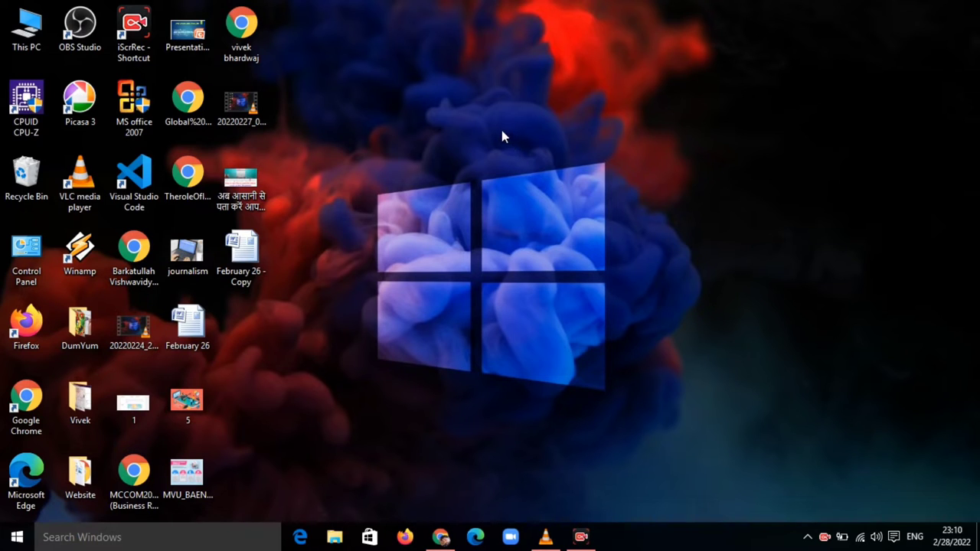
# - Create a new Word document named 'Hello' on the desktop and open it
pyautogui.rightClick(463, 104)
pyautogui.moveTo(536, 304)
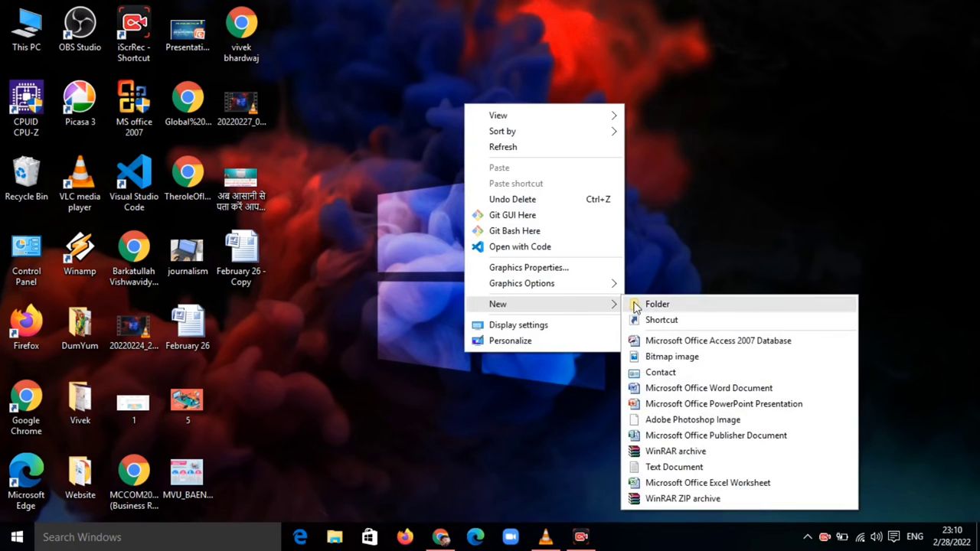
pyautogui.click(719, 394)
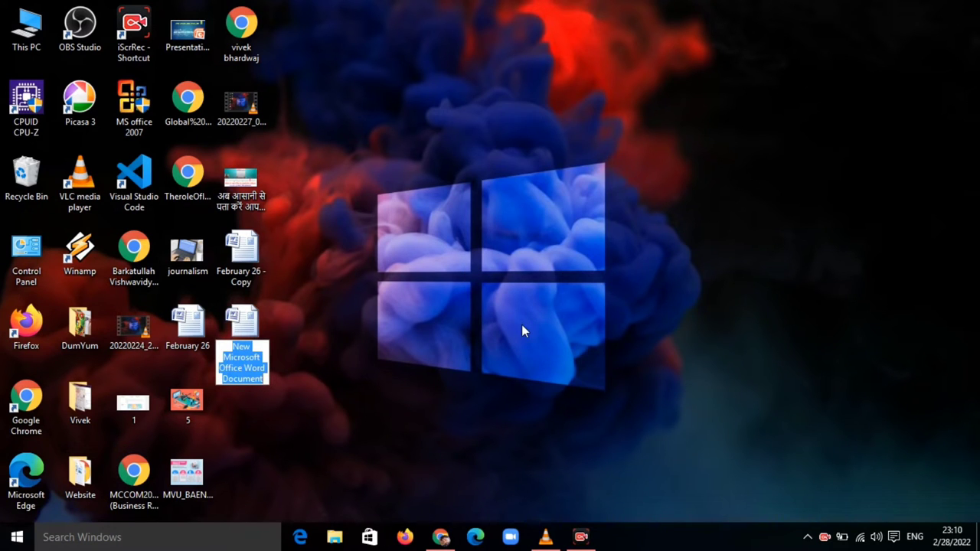
pyautogui.write('Hello')
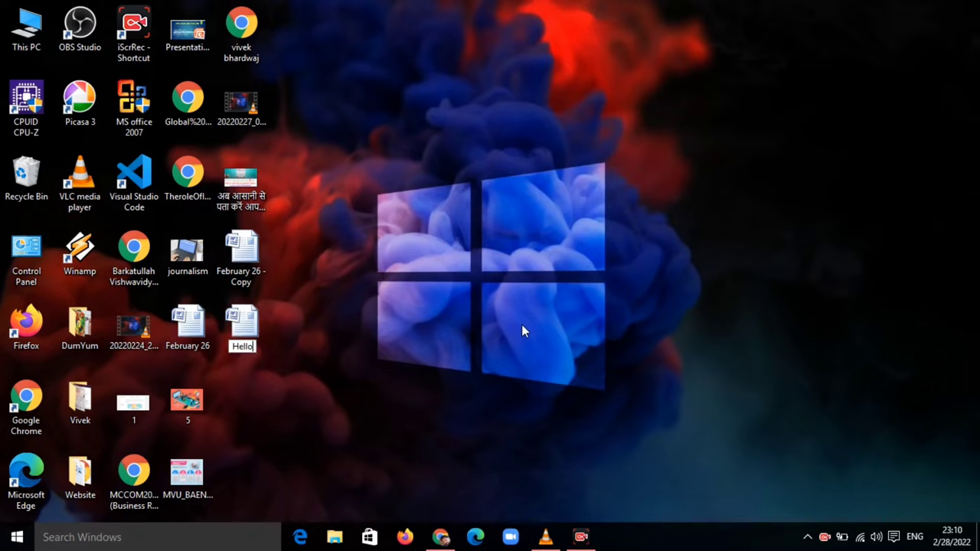
pyautogui.press('Return')
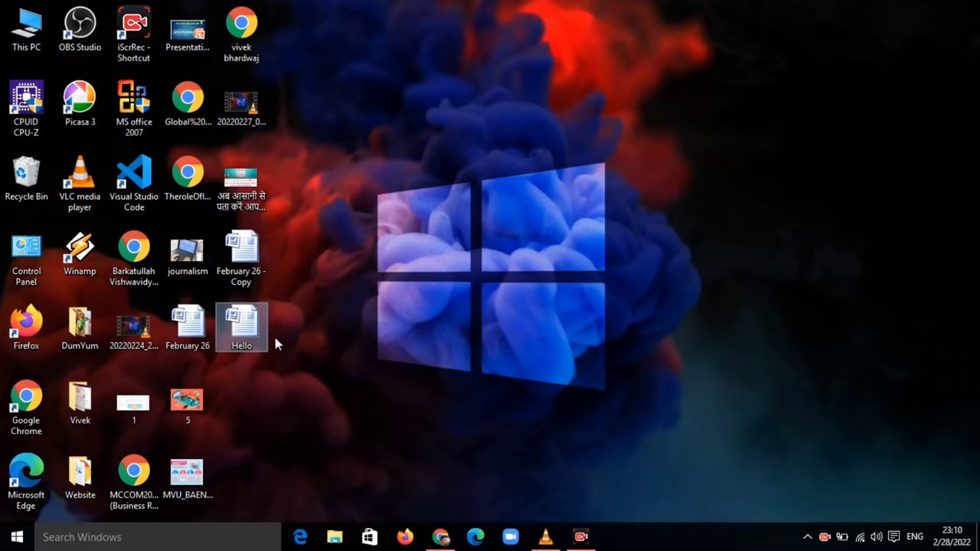
pyautogui.doubleClick(249, 329)
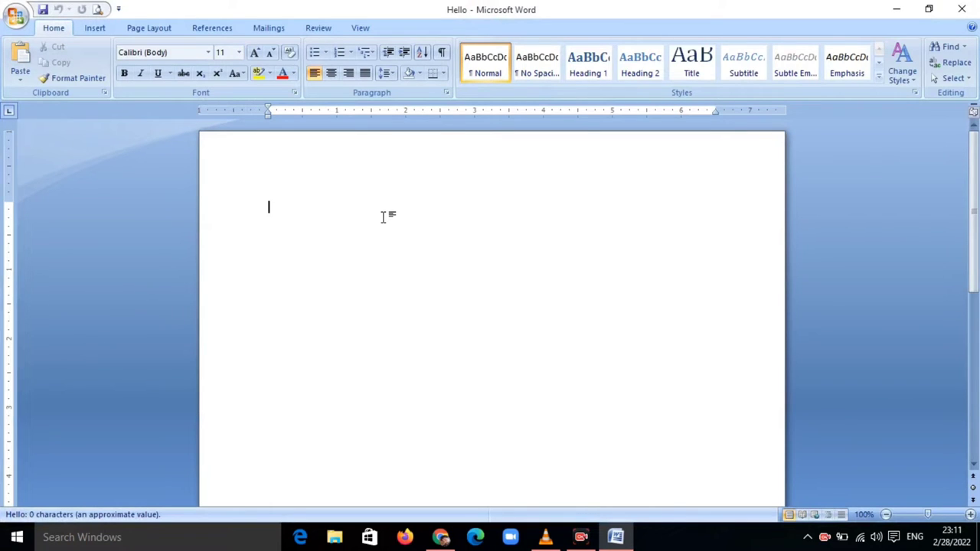
# - Type 'Hello World', copy it, and paste it onto repeated new lines
pyautogui.write('Hello Wo')
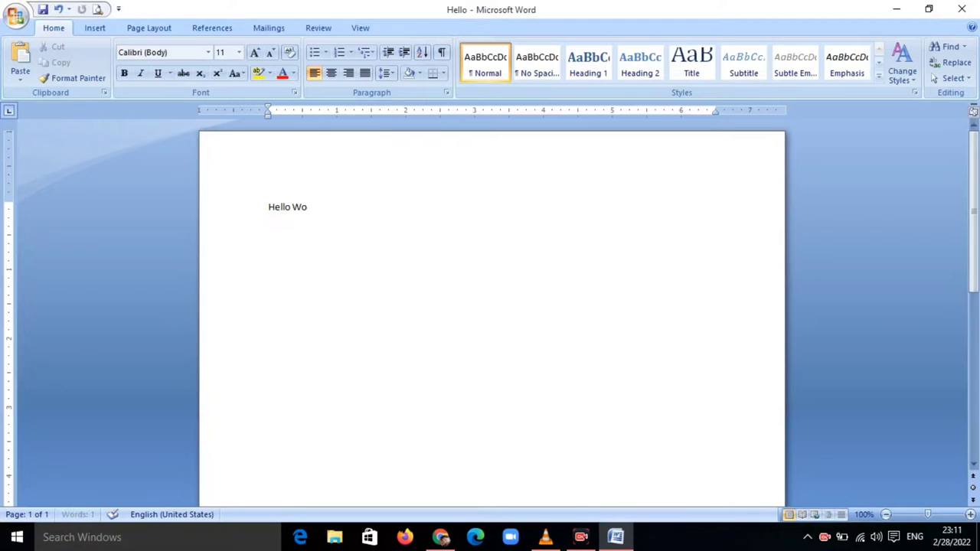
pyautogui.write('rld')
pyautogui.hotkey('ctrl', 'a')
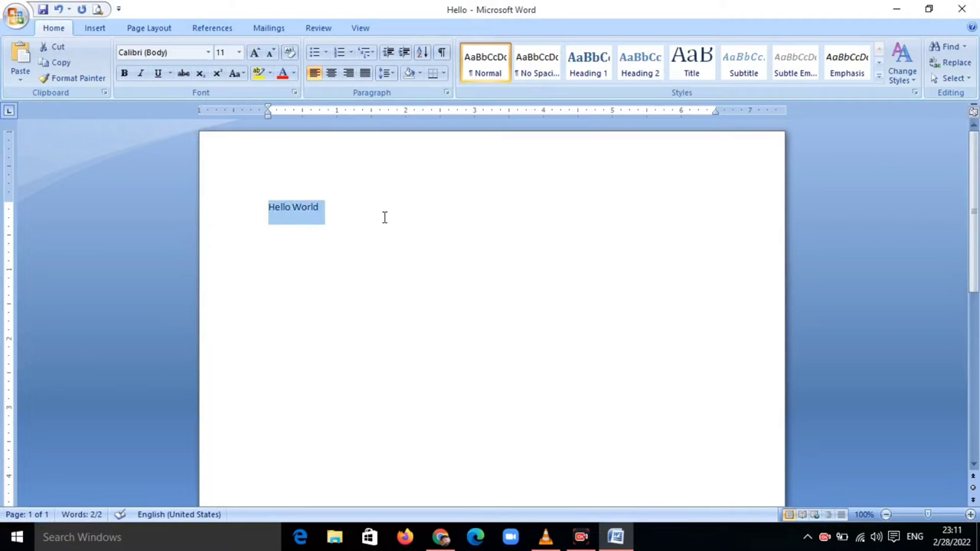
pyautogui.hotkey('ctrl', 'c')
pyautogui.press('Right')
pyautogui.hotkey('ctrl', 'v')
pyautogui.press('Return')
pyautogui.hotkey('ctrl', 'v')
pyautogui.press('Return')
pyautogui.hotkey('ctrl', 'v')
pyautogui.press('Return')
pyautogui.hotkey('ctrl', 'v')
pyautogui.press('Return')
pyautogui.hotkey('ctrl', 'v')
pyautogui.press('Return')
pyautogui.hotkey('ctrl', 'v')
pyautogui.press('Return')
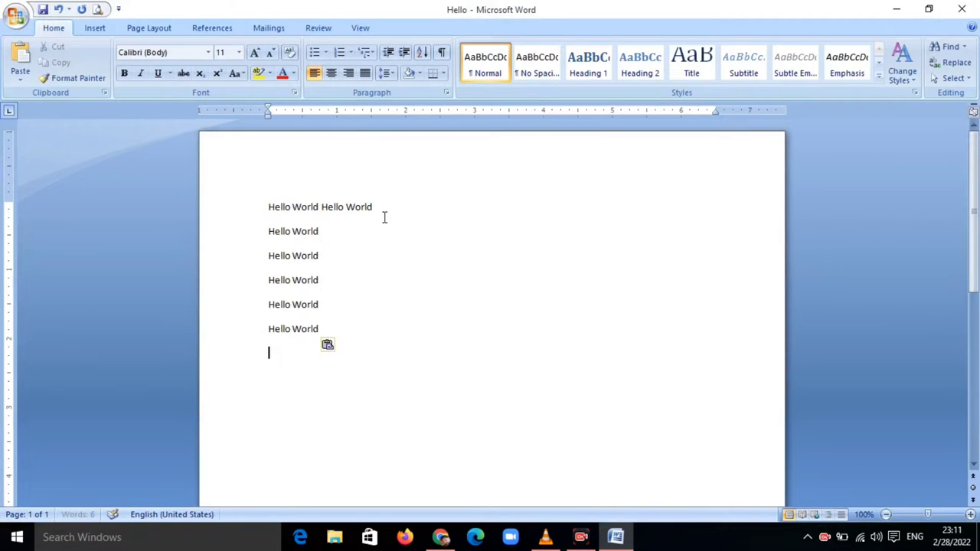
pyautogui.hotkey('ctrl', 'v')
pyautogui.press('Return')
pyautogui.hotkey('ctrl', 'v')
pyautogui.press('Return')
pyautogui.hotkey('ctrl', 'v')
pyautogui.press('Return')
pyautogui.hotkey('ctrl', 'v')
pyautogui.press('Return')
pyautogui.hotkey('ctrl', 'v')
pyautogui.press('Return')
pyautogui.hotkey('ctrl', 'v')
pyautogui.press('Return')
pyautogui.hotkey('ctrl', 'v')
pyautogui.press('Return')
pyautogui.hotkey('ctrl', 'v')
pyautogui.press('Return')
pyautogui.hotkey('ctrl', 'v')
pyautogui.press('Return')
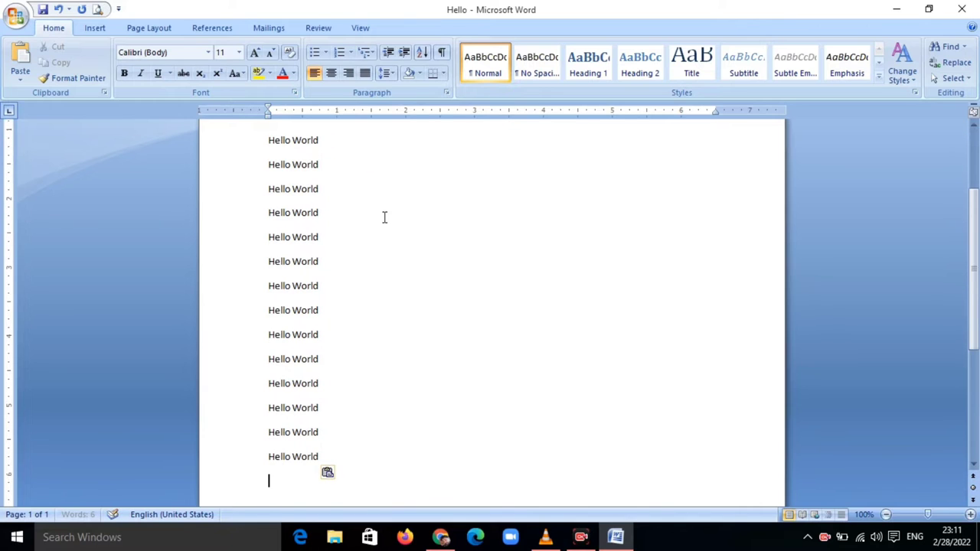
pyautogui.hotkey('ctrl', 'v')
pyautogui.press('Return')
pyautogui.hotkey('ctrl', 'v')
pyautogui.press('Return')
pyautogui.hotkey('ctrl', 'v')
pyautogui.press('Return')
pyautogui.hotkey('ctrl', 'v')
pyautogui.press('Return')
pyautogui.hotkey('ctrl', 'v')
pyautogui.press('Return')
pyautogui.hotkey('ctrl', 'v')
pyautogui.press('Return')
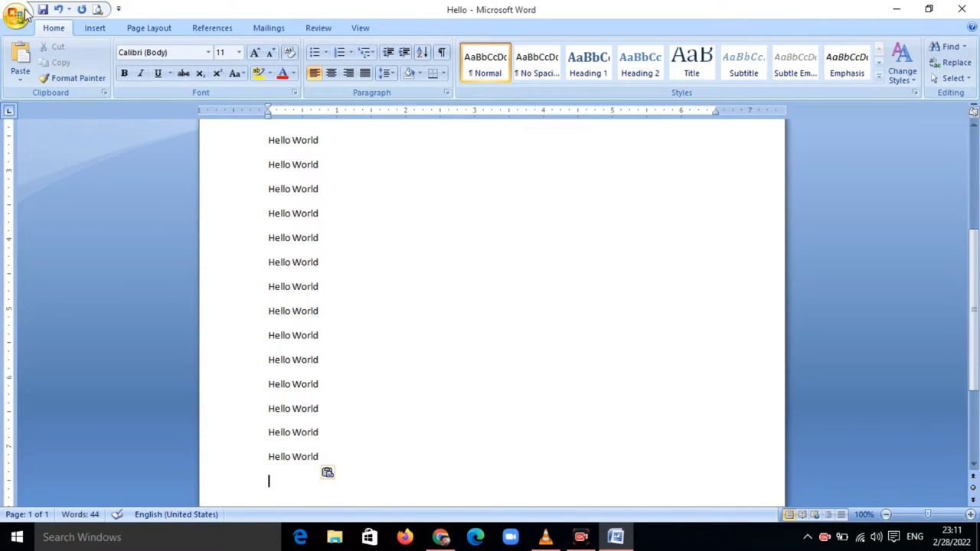
# - Save the document as 'Hello' on the desktop, then close Word
pyautogui.click(17, 14)
pyautogui.click(46, 140)
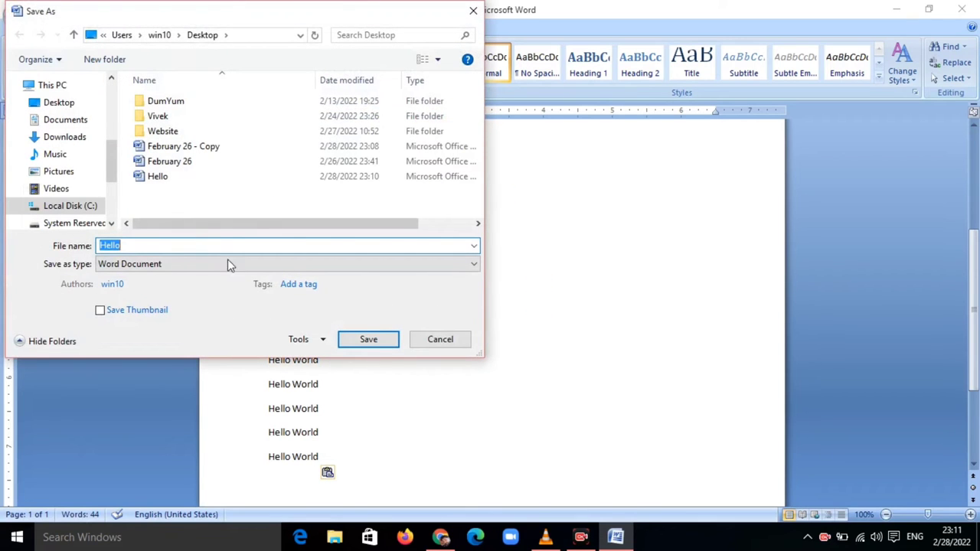
pyautogui.click(385, 340)
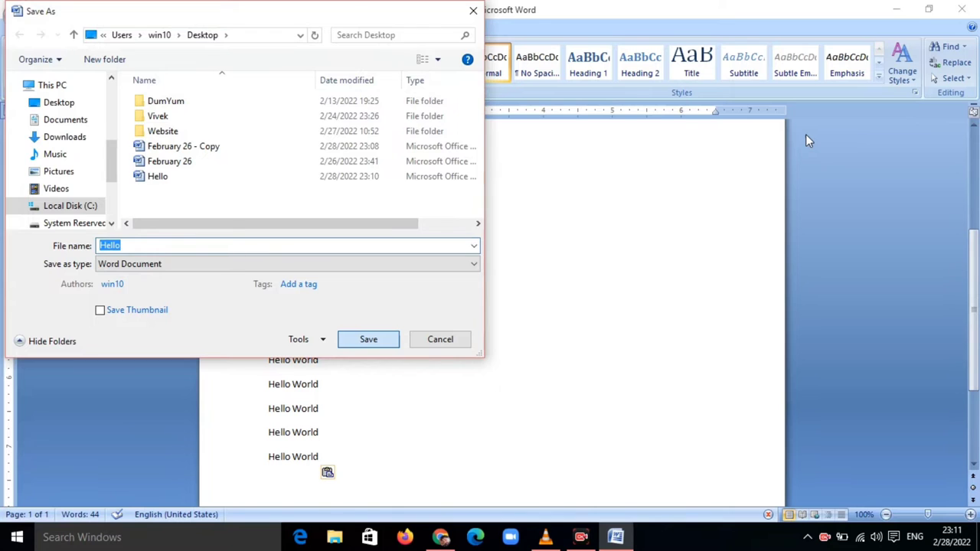
pyautogui.press('Return')
pyautogui.click(962, 10)
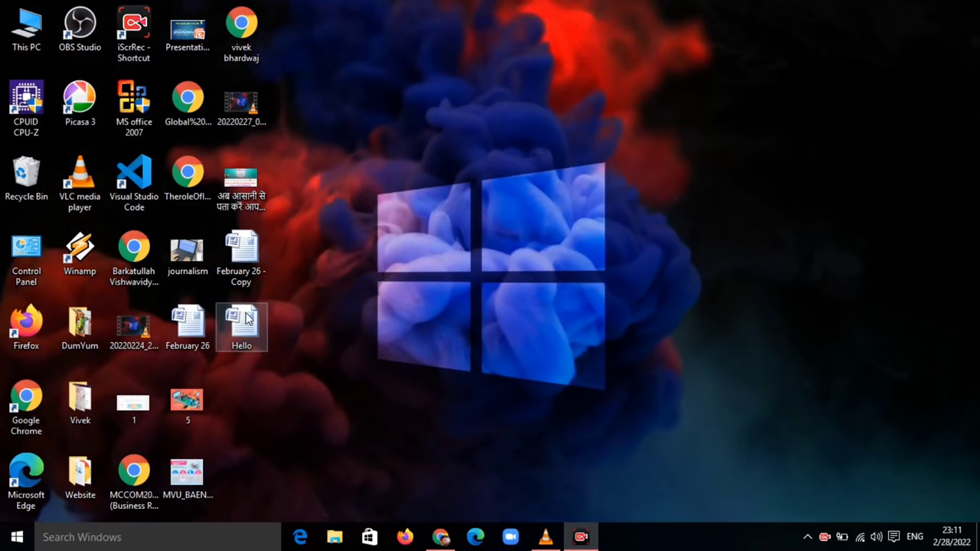
# - Reopen 'Hello' from the desktop and scroll through its Hello World lines
pyautogui.doubleClick(255, 324)
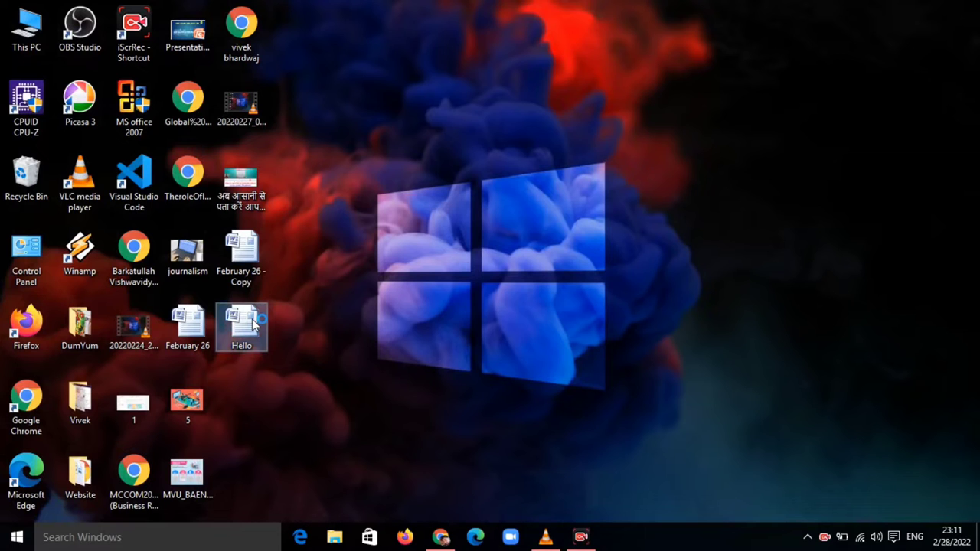
pyautogui.scroll(-3, 299, 333)
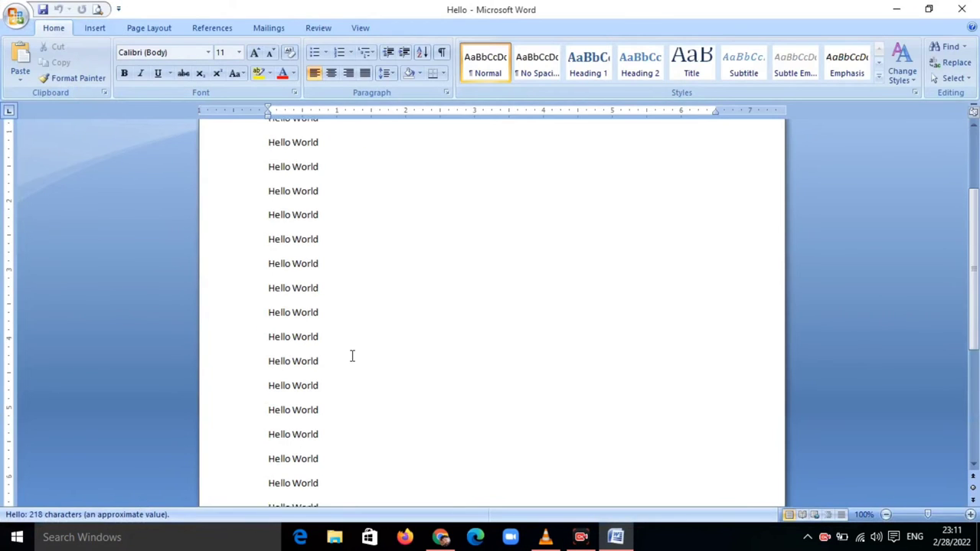
pyautogui.scroll(-3, 352, 355)
pyautogui.scroll(6, 315, 336)
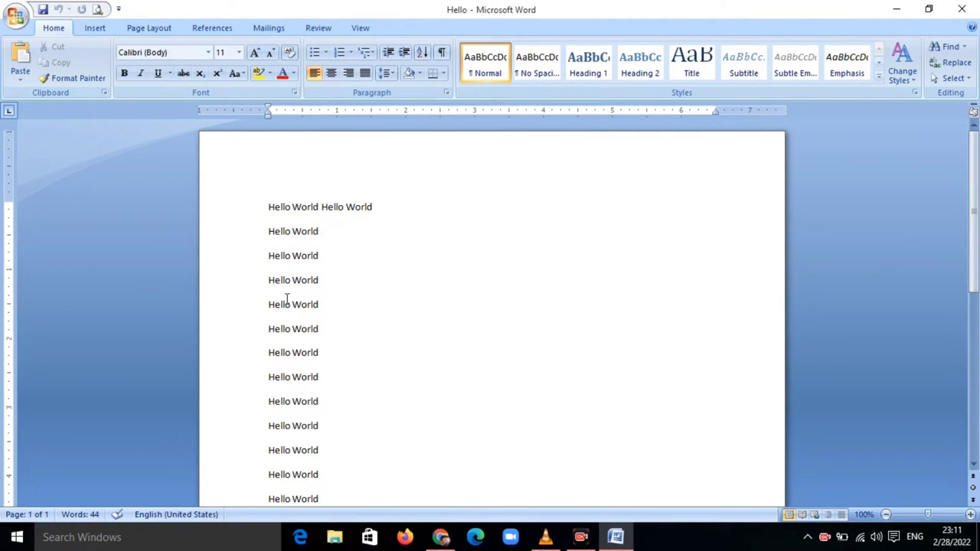
# - Bring up the Save As dialog and move it to the screen centre
pyautogui.click(15, 15)
pyautogui.click(48, 142)
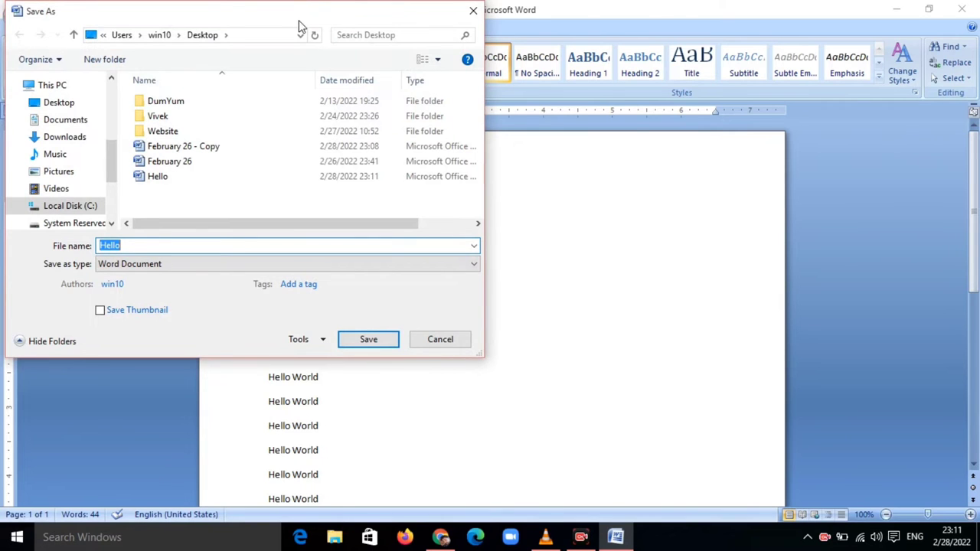
pyautogui.moveTo(299, 20)
pyautogui.mouseDown()
pyautogui.moveTo(513, 55)
pyautogui.moveTo(562, 52)
pyautogui.mouseUp()
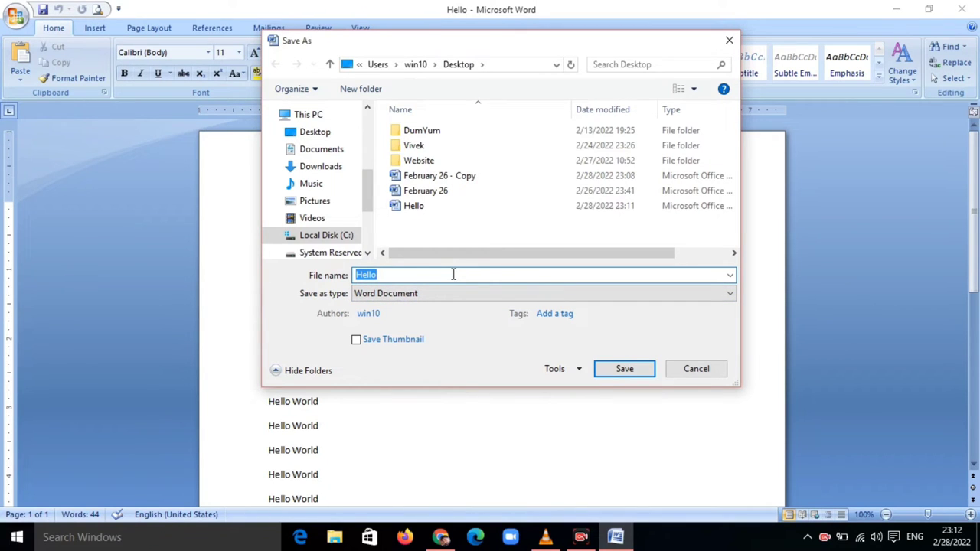
# - Set and confirm a password to open in General Options, then save 'Hello' to the Desktop
pyautogui.click(578, 371)
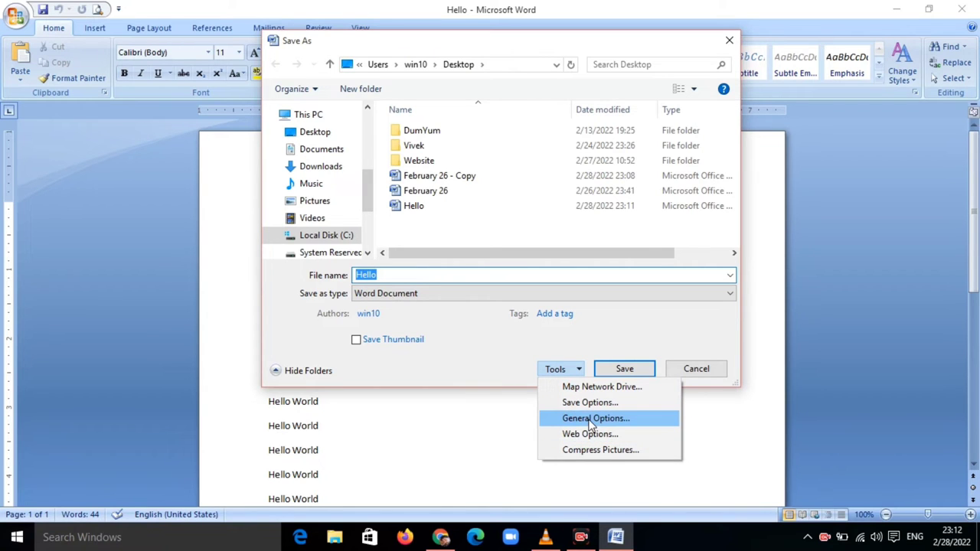
pyautogui.click(590, 420)
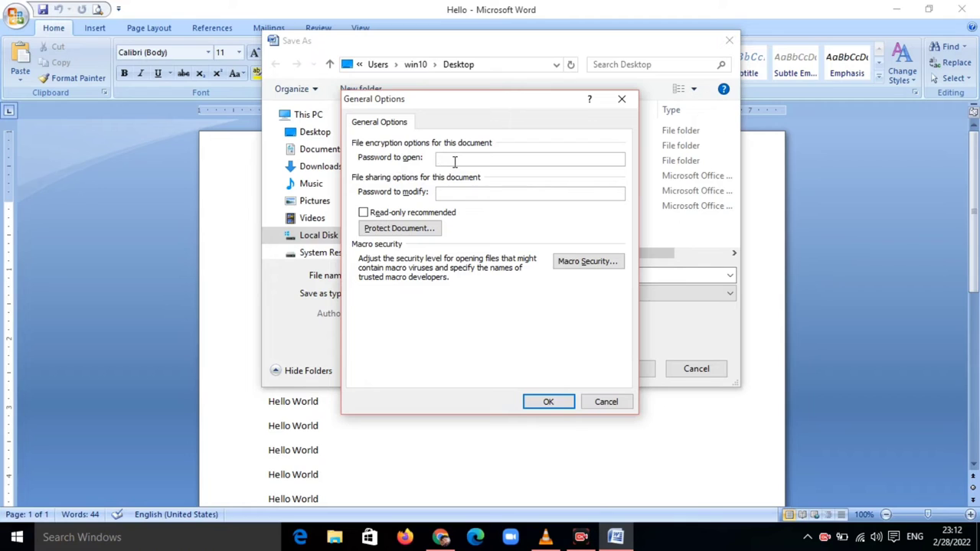
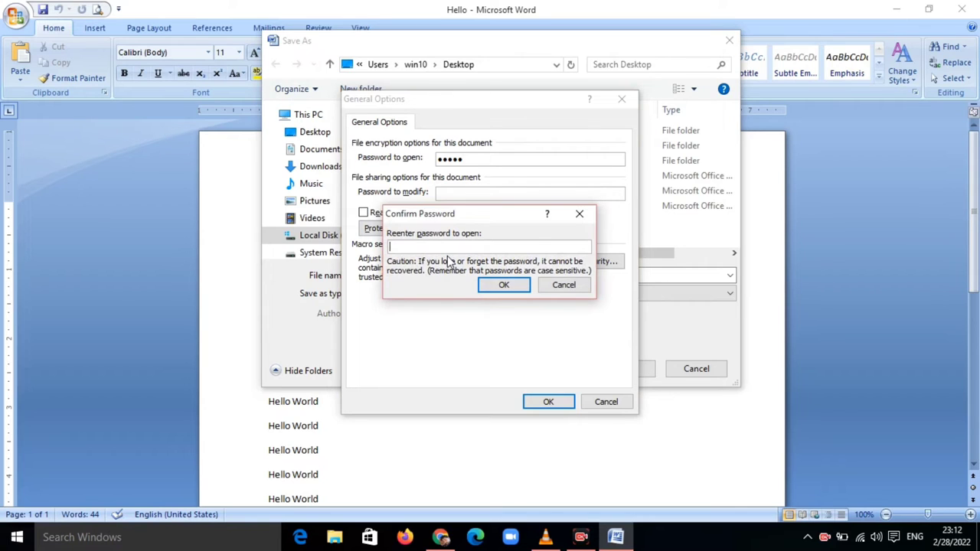
pyautogui.click(501, 287)
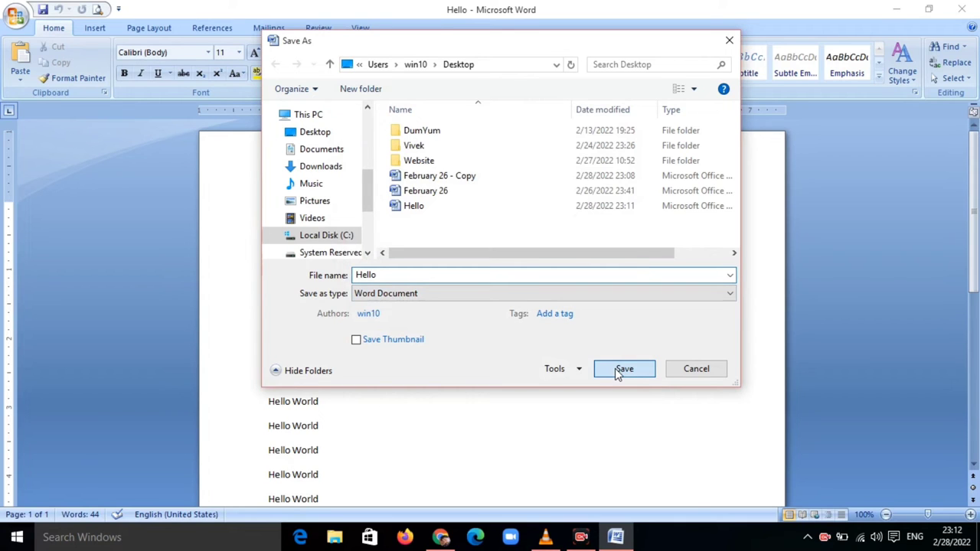
pyautogui.click(618, 371)
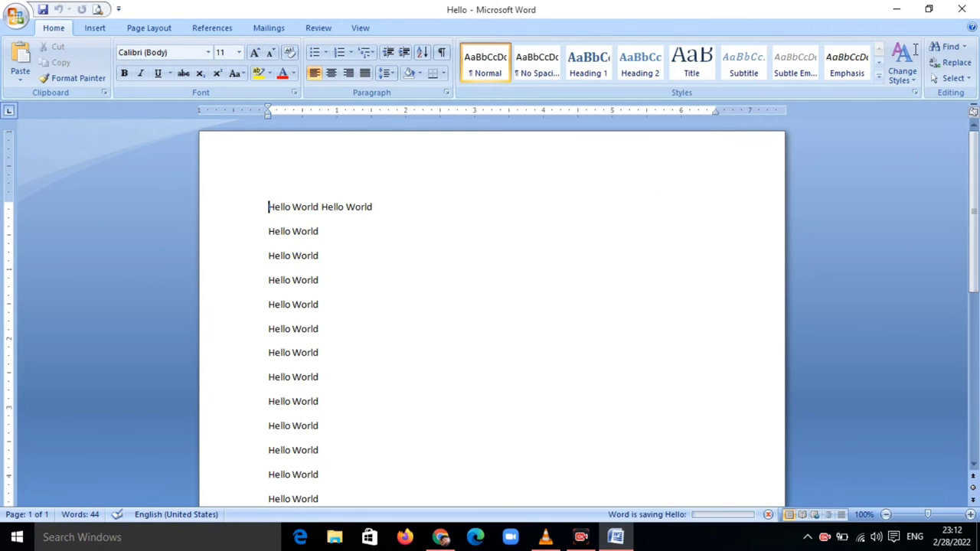
# - Close Word, reopen 'Hello' with its password, and scroll through the unlocked document
pyautogui.click(963, 10)
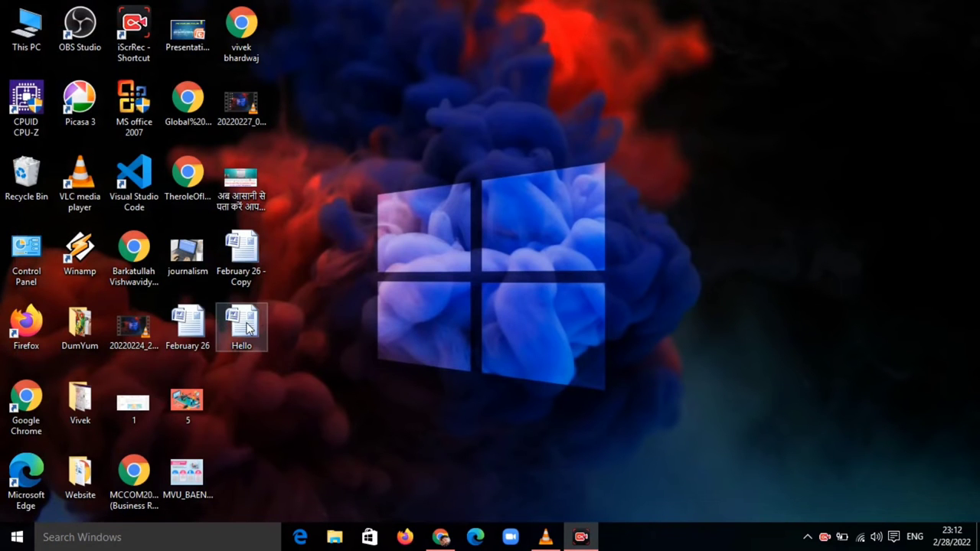
pyautogui.doubleClick(247, 328)
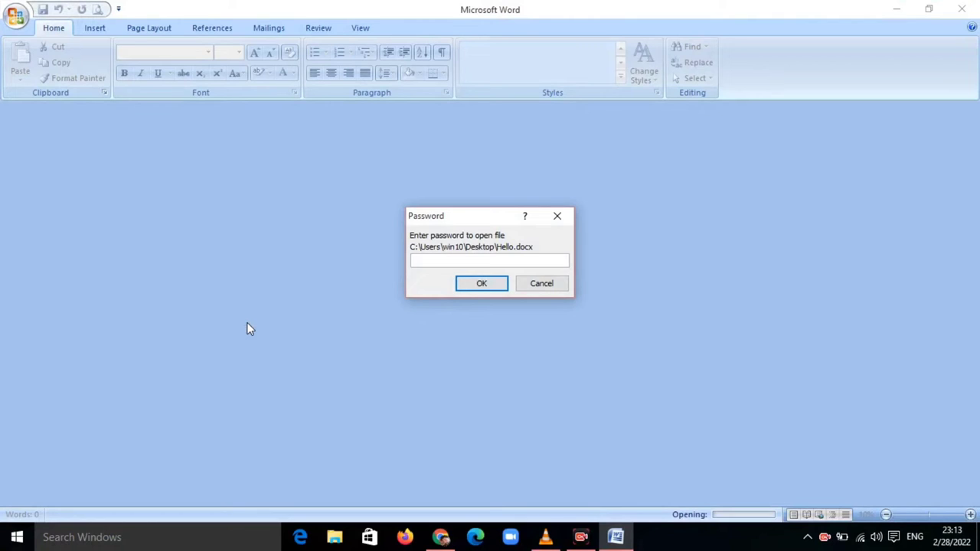
pyautogui.press('Return')
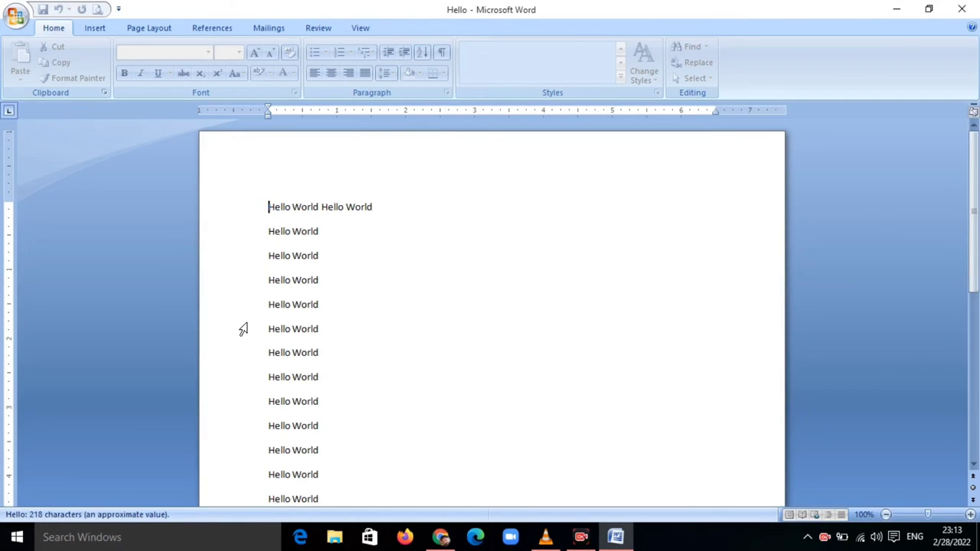
pyautogui.scroll(-2, 252, 335)
pyautogui.scroll(-5, 260, 336)
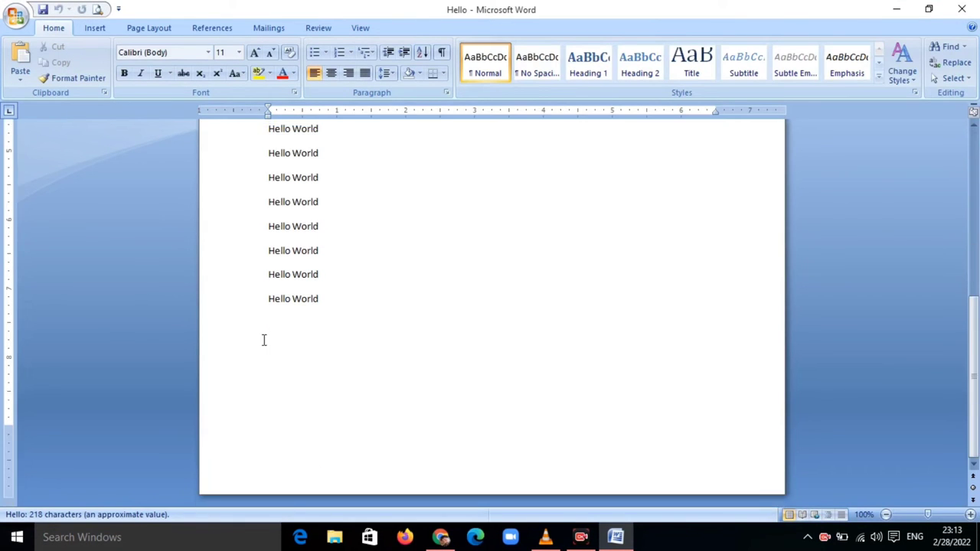
pyautogui.scroll(7, 266, 337)
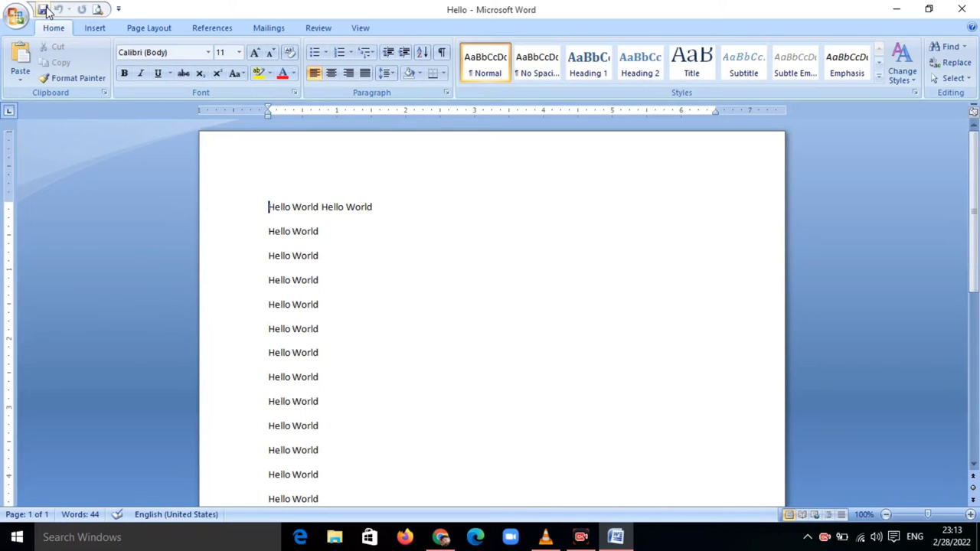
# - Close and reopen 'Hello' once more, entering the password to unlock it
pyautogui.click(961, 9)
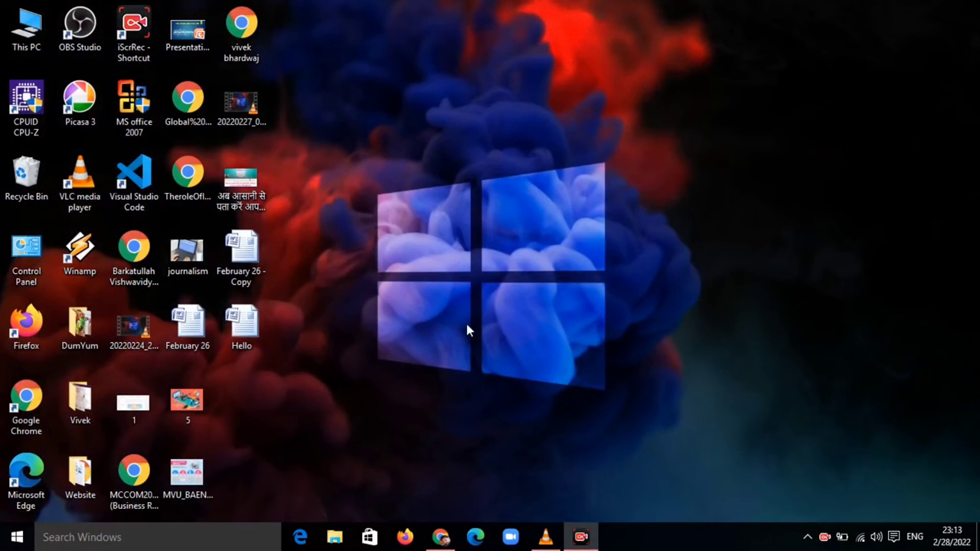
pyautogui.doubleClick(245, 327)
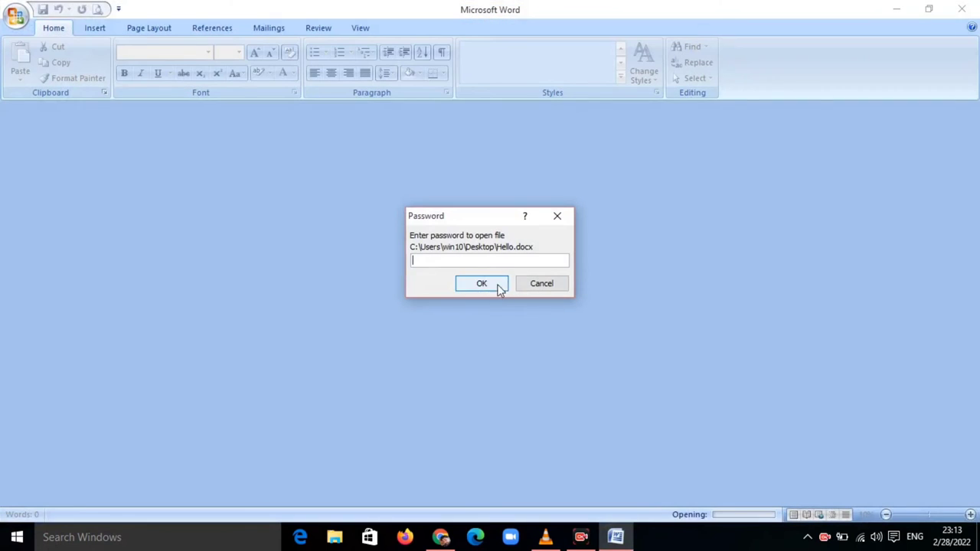
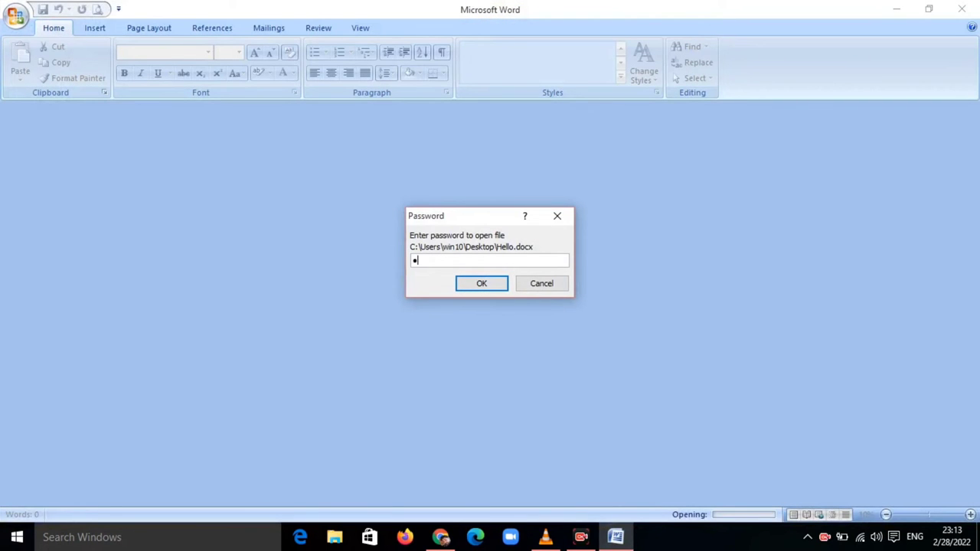
pyautogui.press('Return')
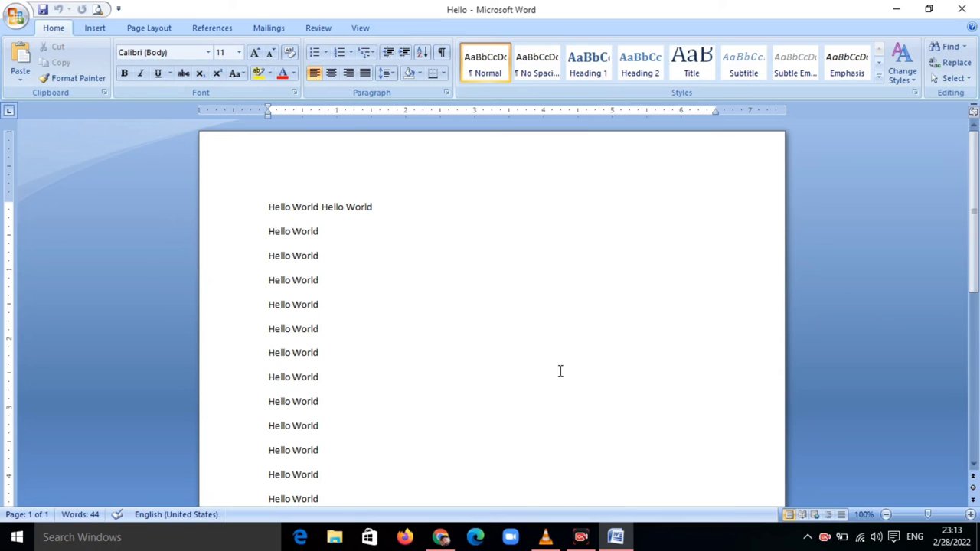
# - Delete the open password under Save As General Options and resave 'Hello' on the Desktop
pyautogui.click(17, 20)
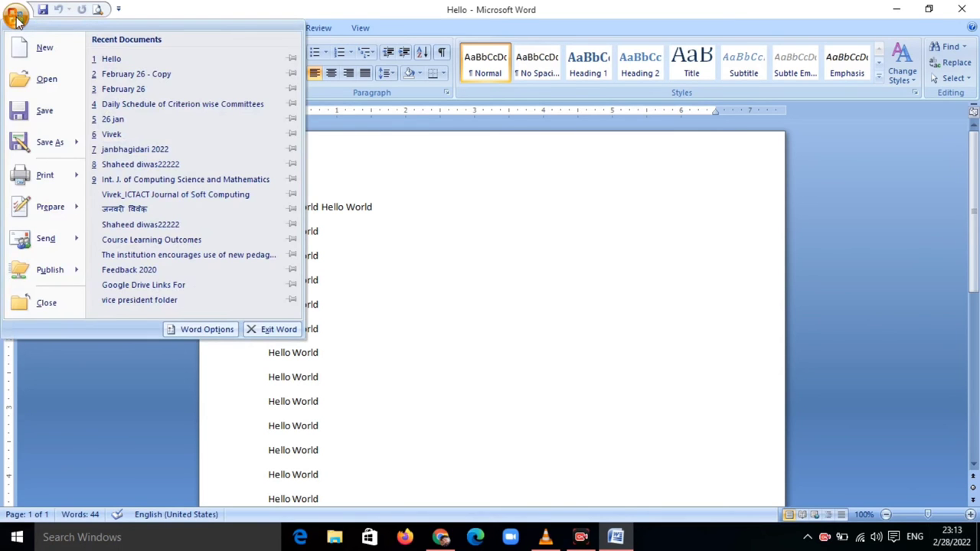
pyautogui.click(47, 141)
pyautogui.click(554, 369)
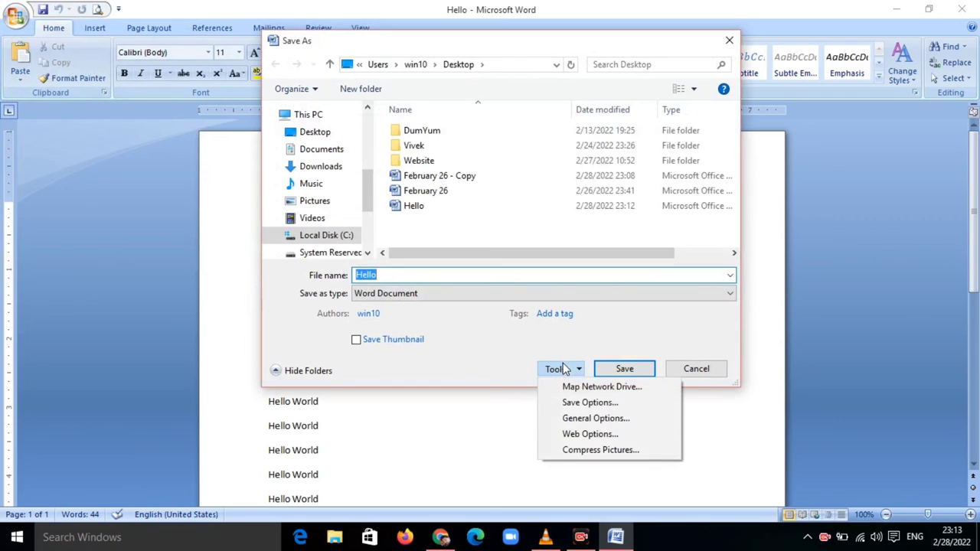
pyautogui.click(580, 421)
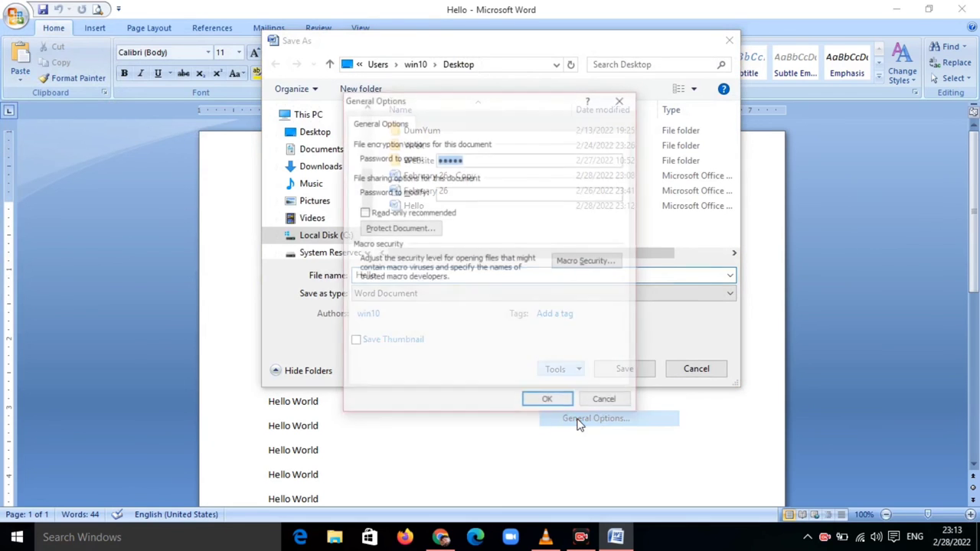
pyautogui.click(476, 157)
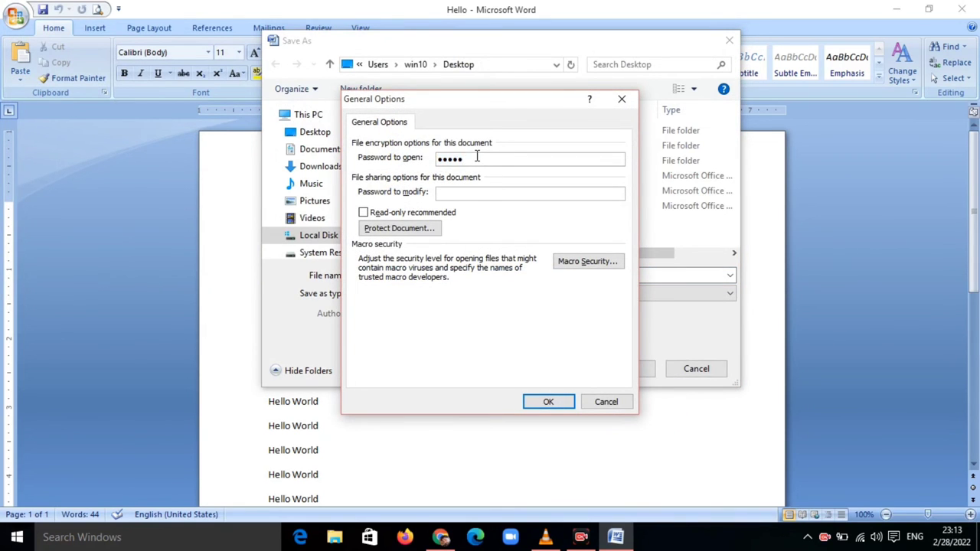
pyautogui.press('BackSpace')
pyautogui.press('BackSpace')
pyautogui.press('BackSpace')
pyautogui.press('BackSpace')
pyautogui.press('BackSpace')
pyautogui.click(536, 401)
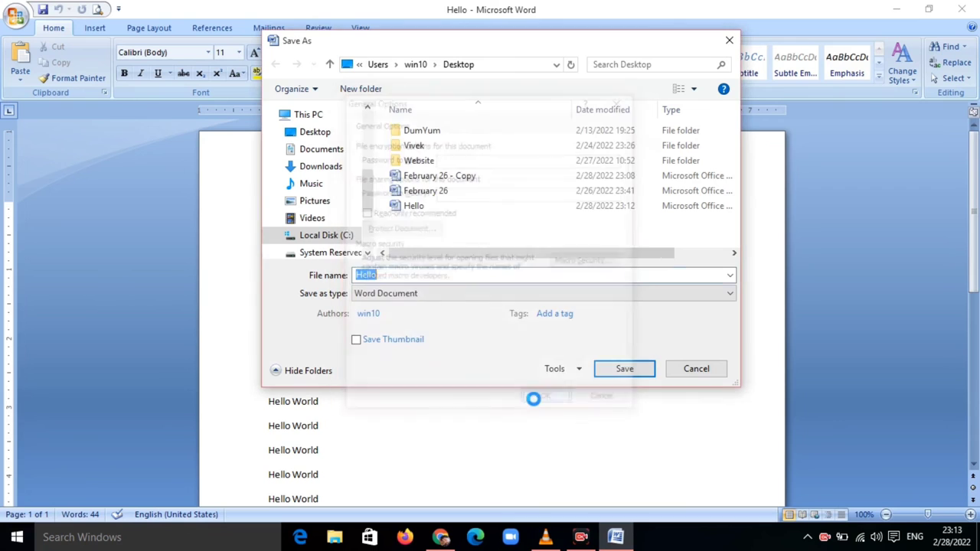
pyautogui.click(619, 371)
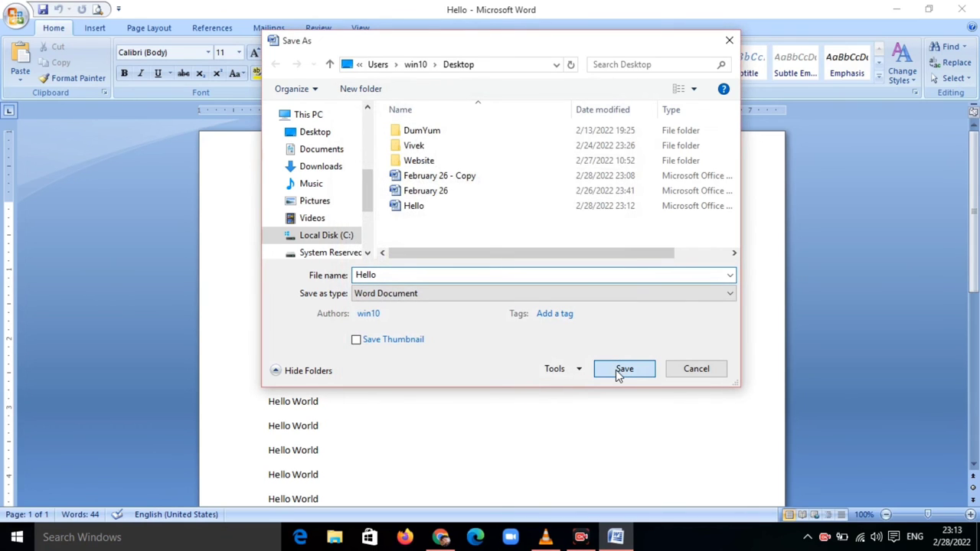
pyautogui.click(618, 372)
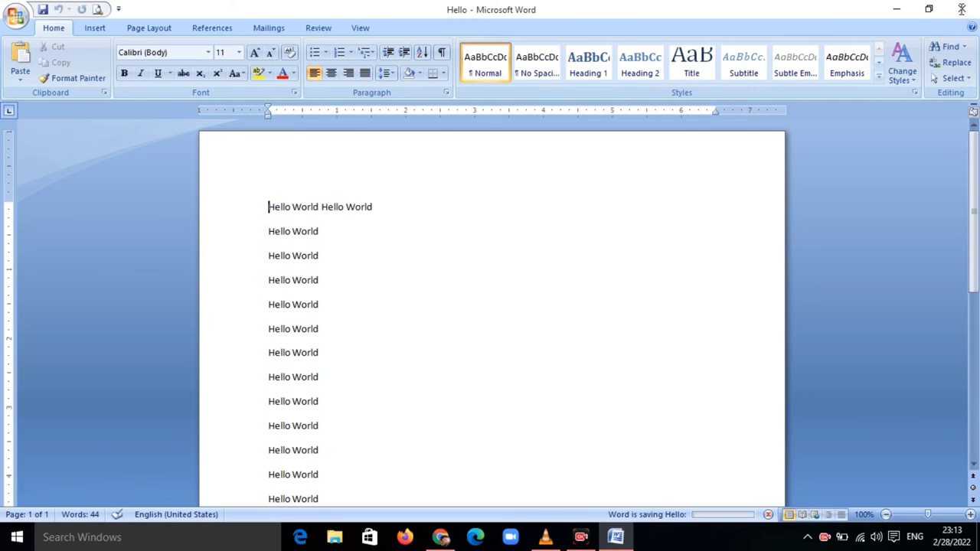
# - Close Word and reopen 'Hello' without a password, scrolling to the sixth Hello World line
pyautogui.click(961, 9)
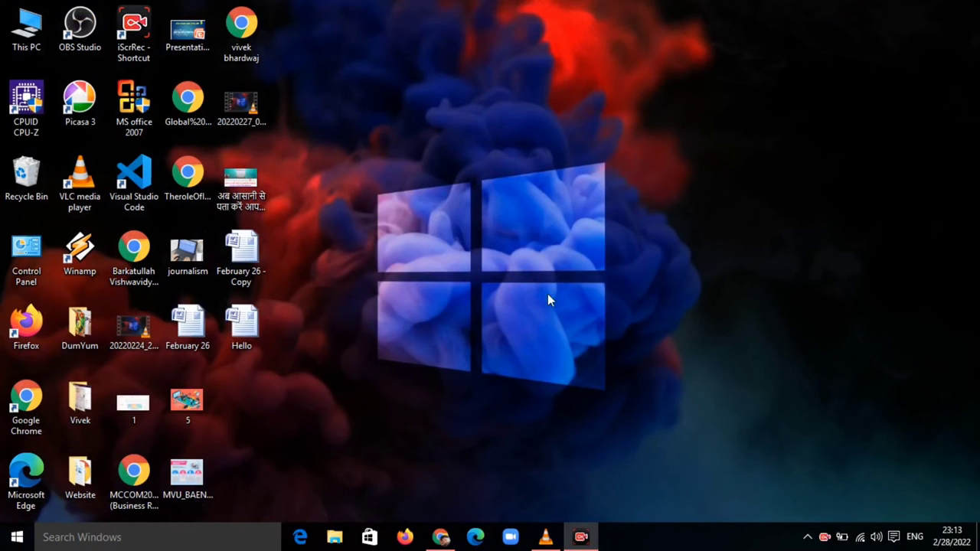
pyautogui.doubleClick(243, 328)
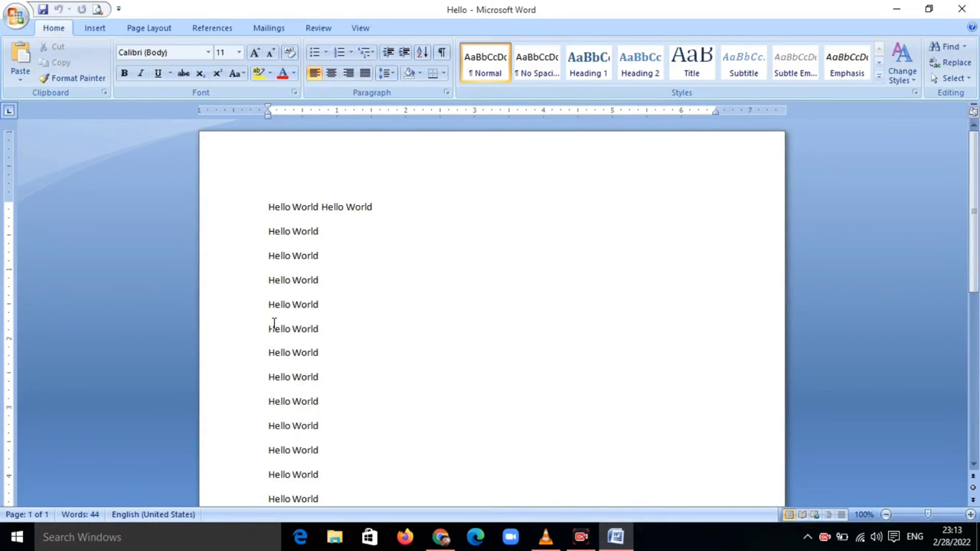
pyautogui.scroll(-8, 274, 327)
pyautogui.scroll(-1, 274, 328)
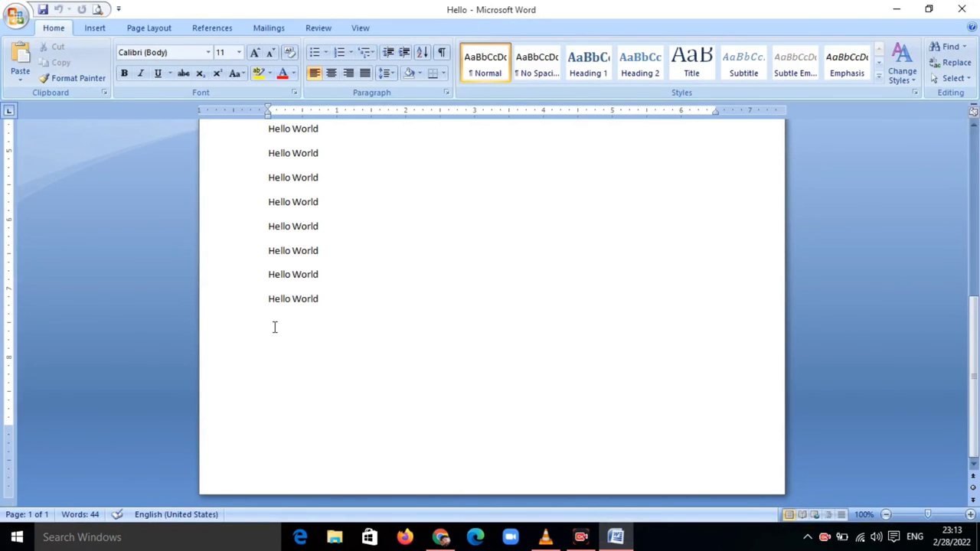
pyautogui.scroll(5, 274, 327)
pyautogui.click(274, 328)
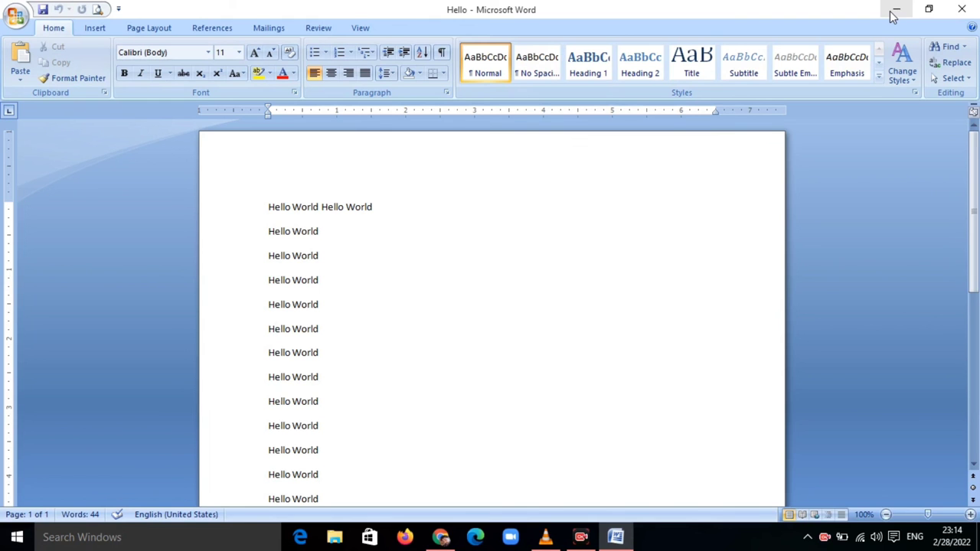
# - Close Word from its title bar, returning to the desktop
pyautogui.click(961, 9)
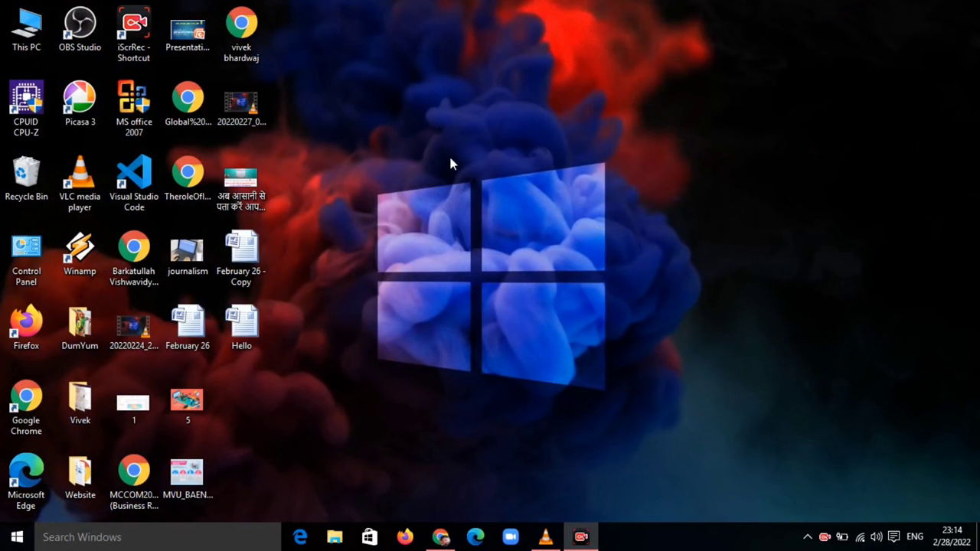